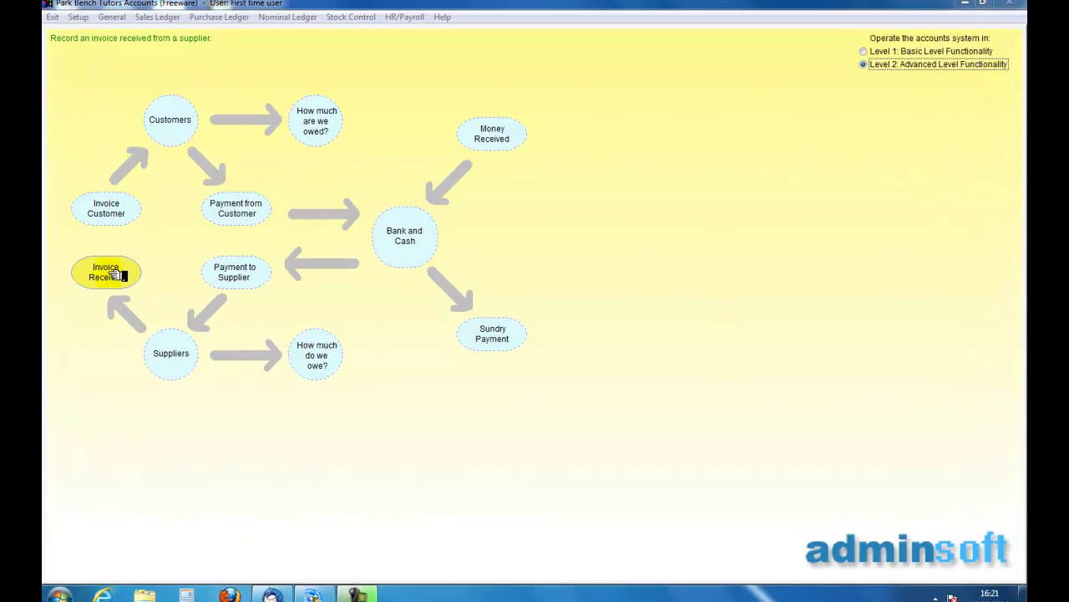
# - Open the Purchase Ledger Invoice Received form from the Invoice Received bubble
pyautogui.click(75, 281)
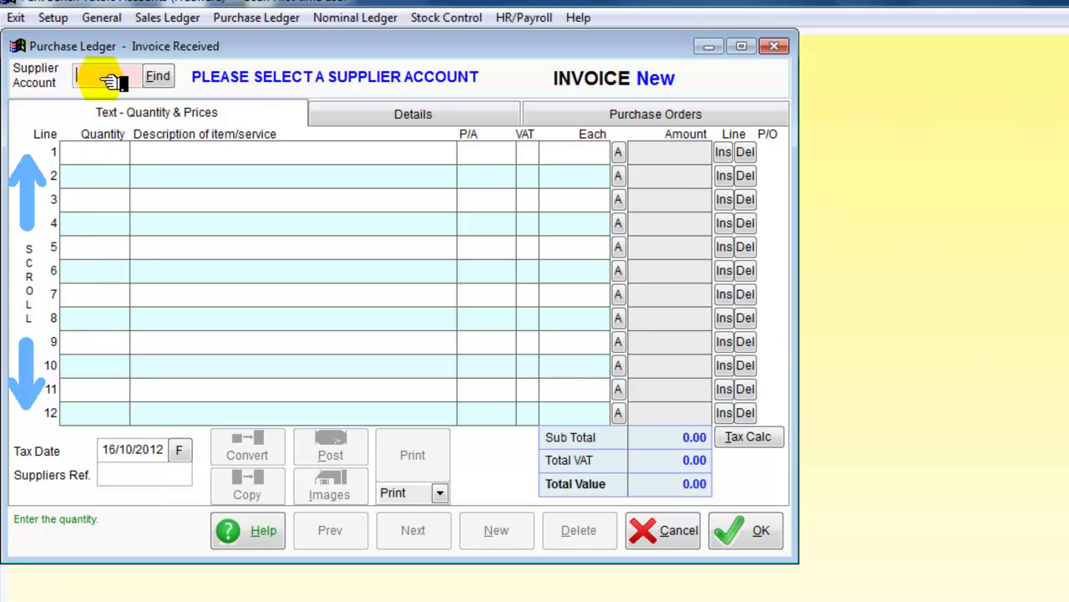
# - Look up suppliers starting with R and choose Roland Nurseries (ROLA001) as the supplier
pyautogui.write('R')
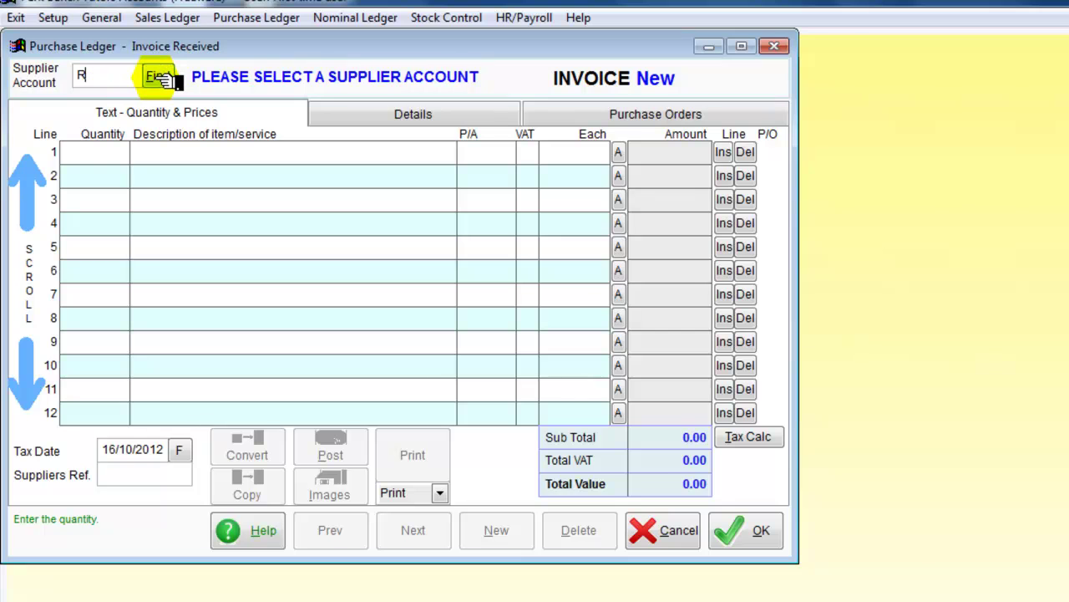
pyautogui.click(158, 77)
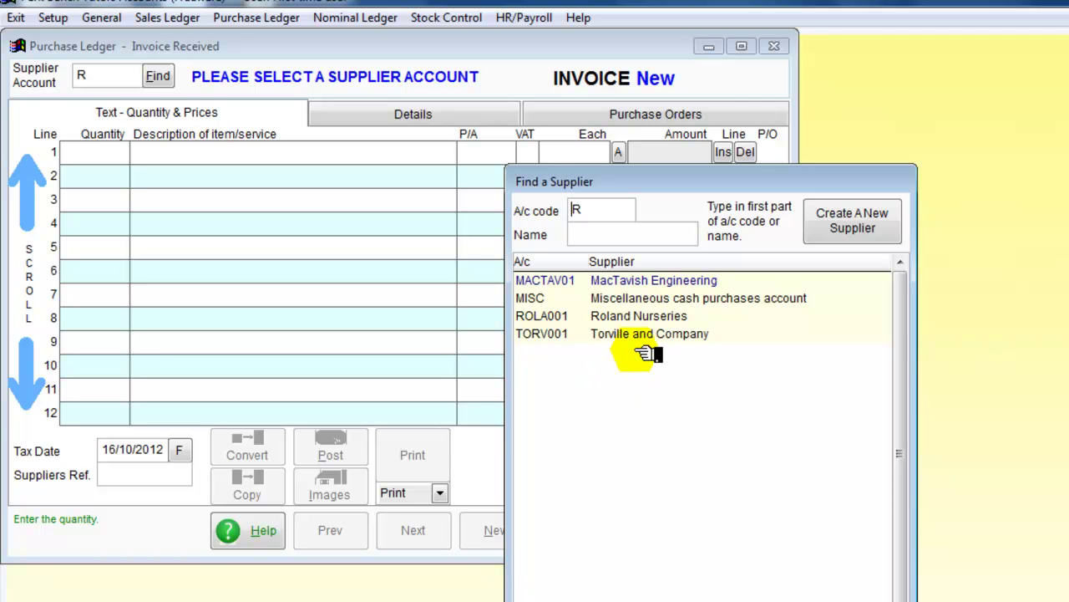
pyautogui.doubleClick(623, 318)
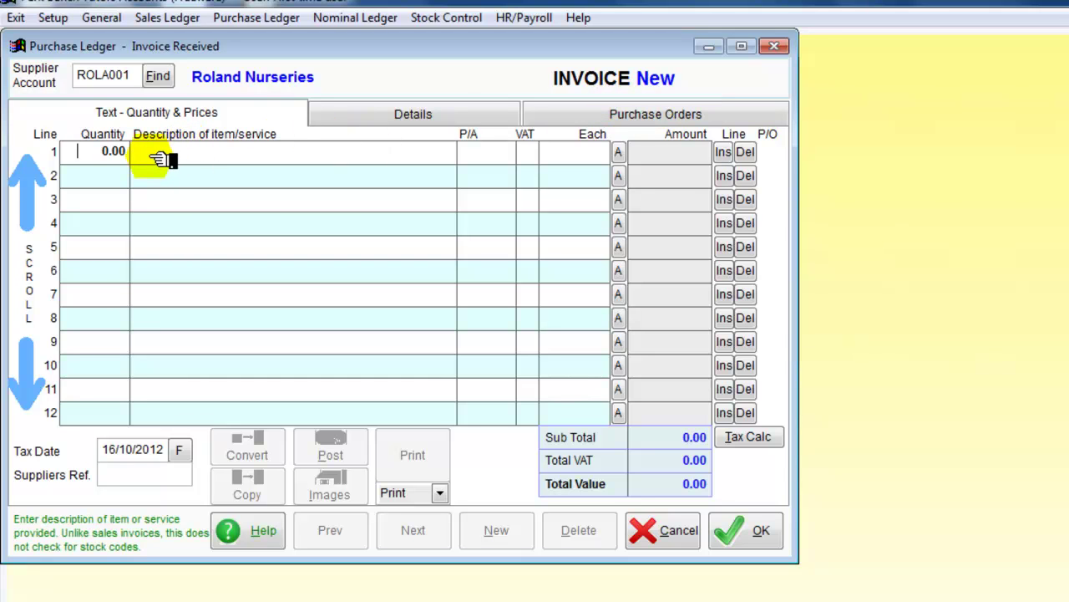
# - Enter line 1: 10 Oak trees, analysis code STOCK, VAT code 1, 23 each
pyautogui.write('10')
pyautogui.press('Tab')
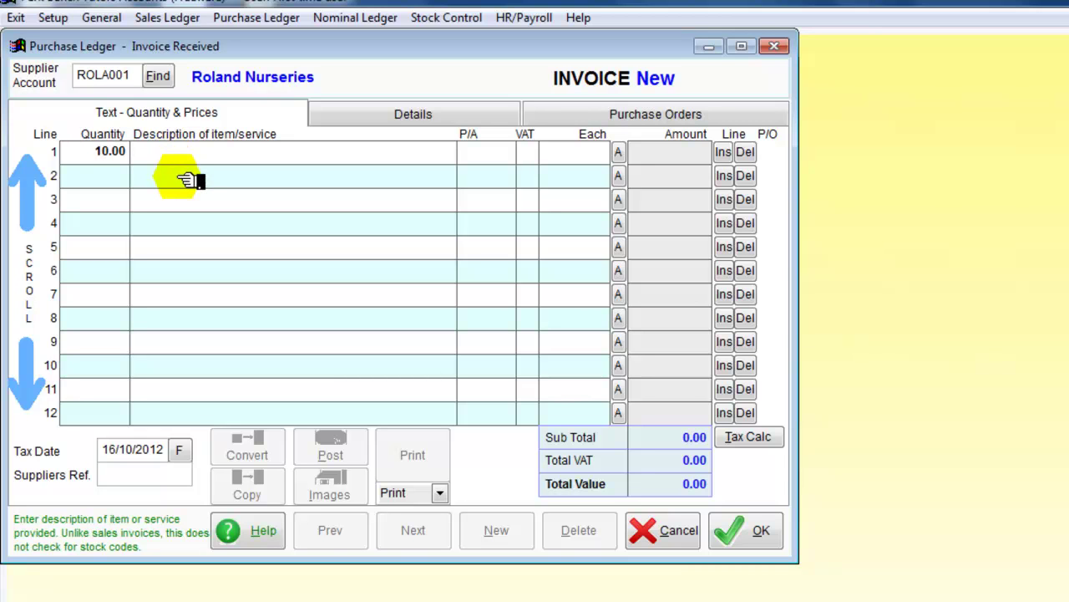
pyautogui.write('Oak trees')
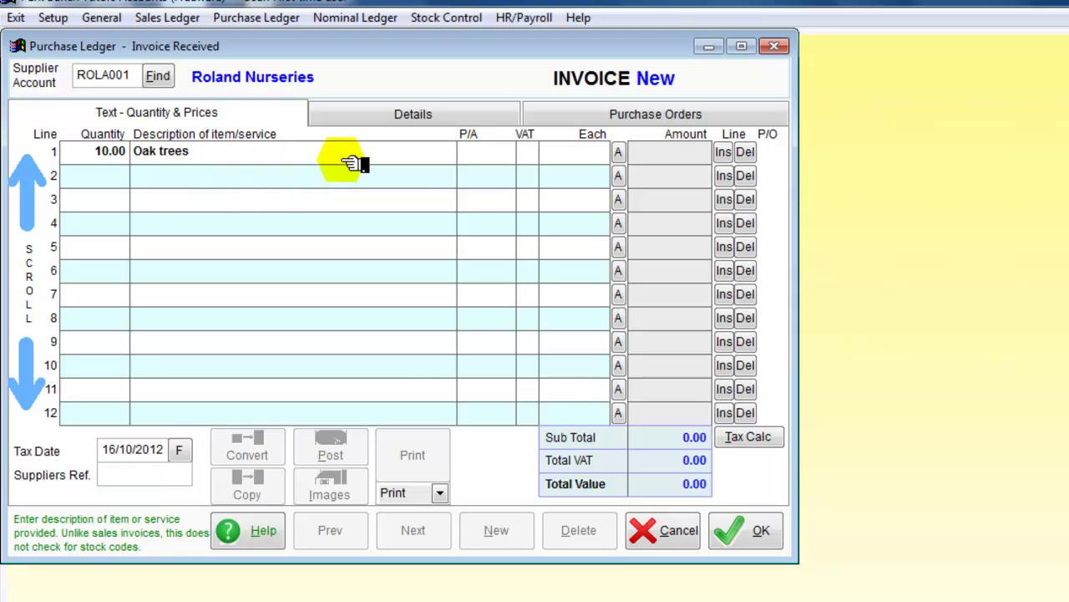
pyautogui.click(480, 163)
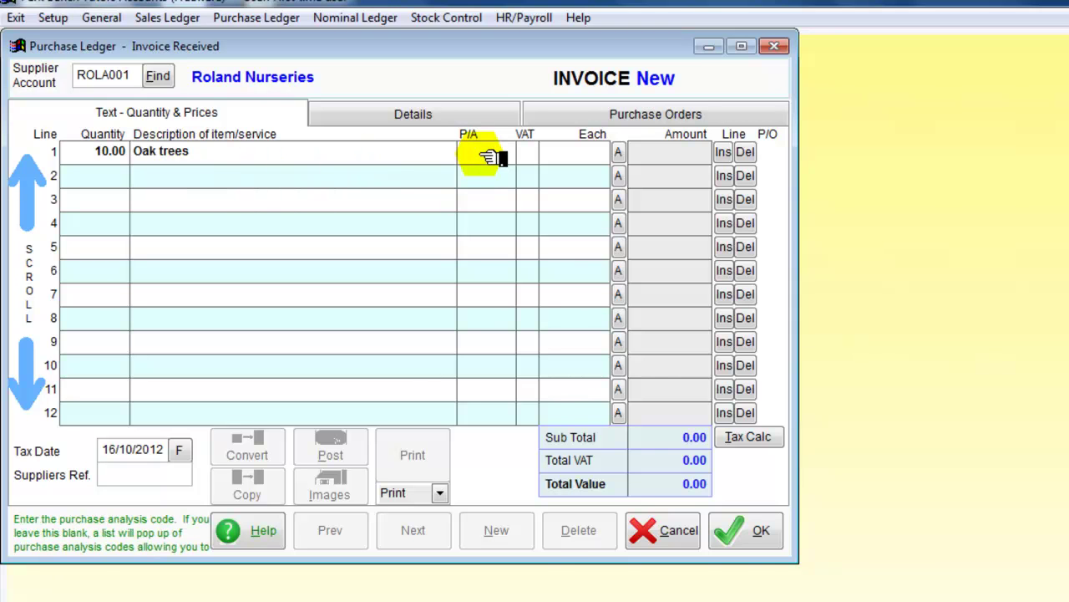
pyautogui.press('Return')
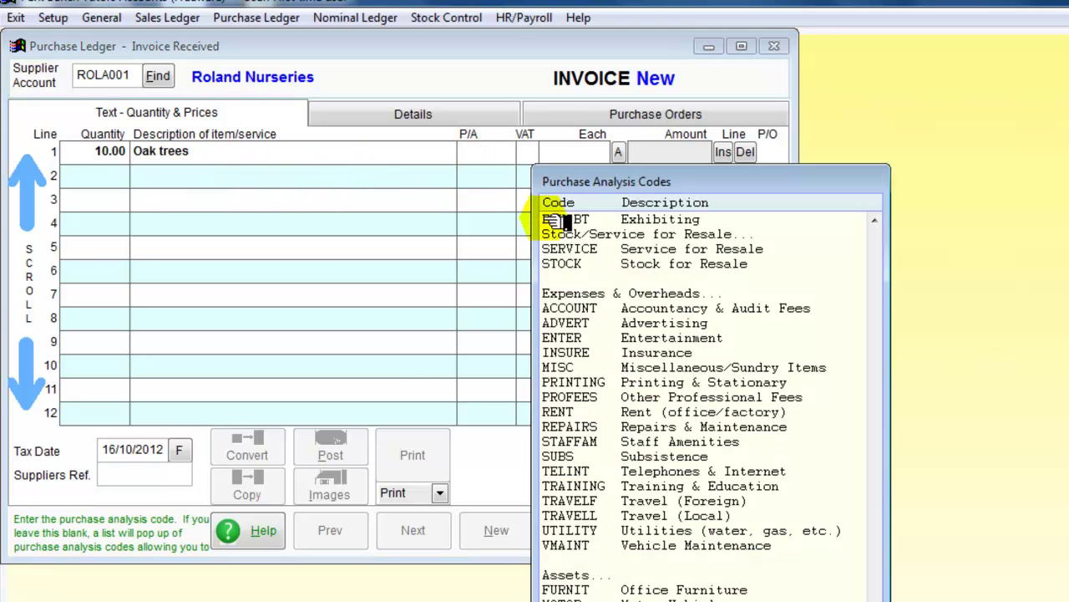
pyautogui.doubleClick(585, 264)
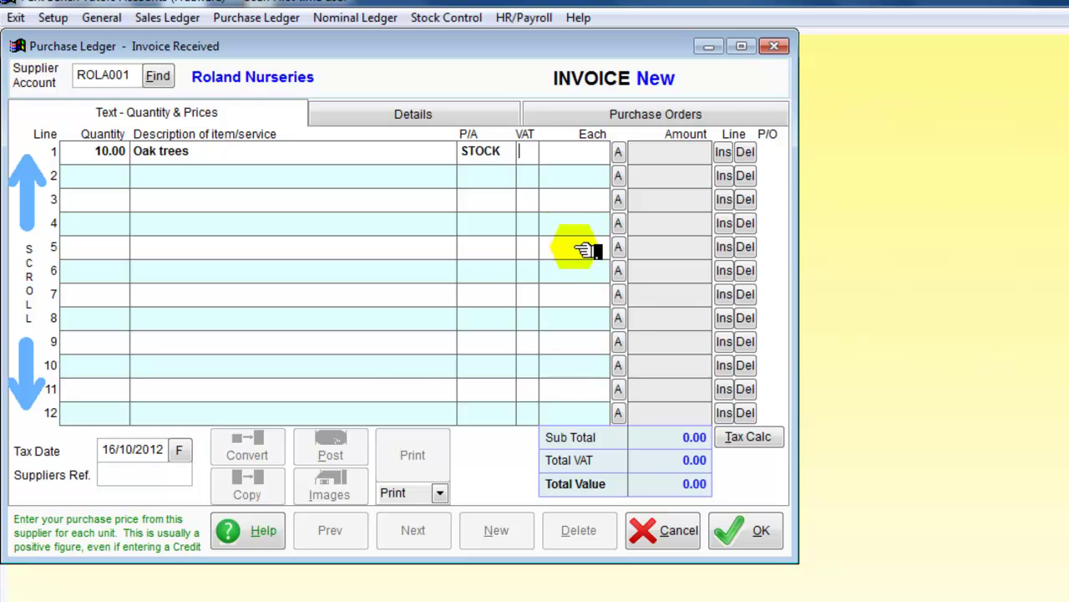
pyautogui.write('1')
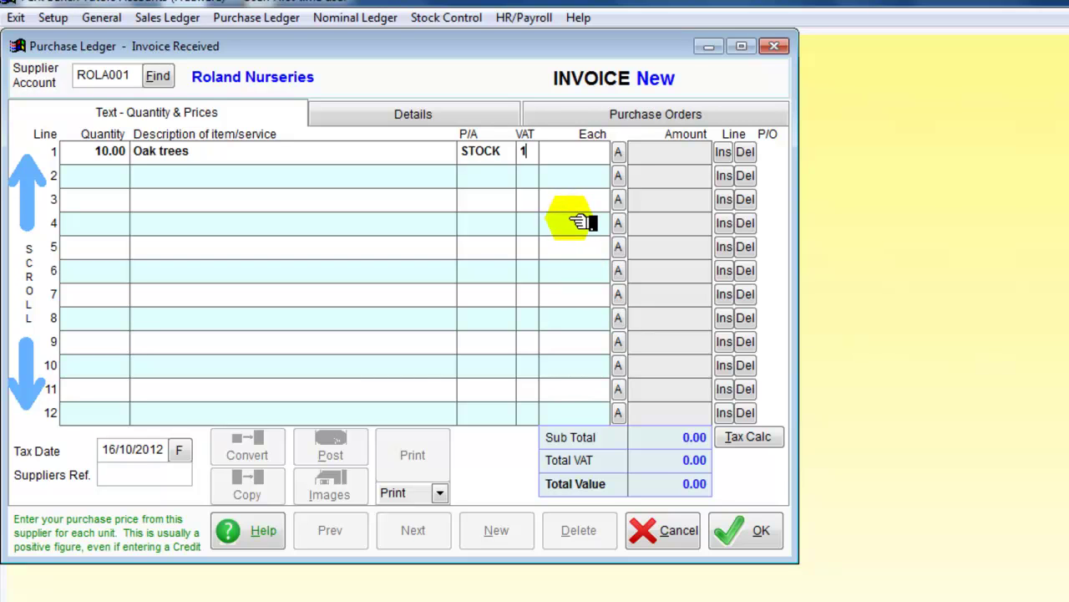
pyautogui.press('Return')
pyautogui.write('23')
pyautogui.press('Return')
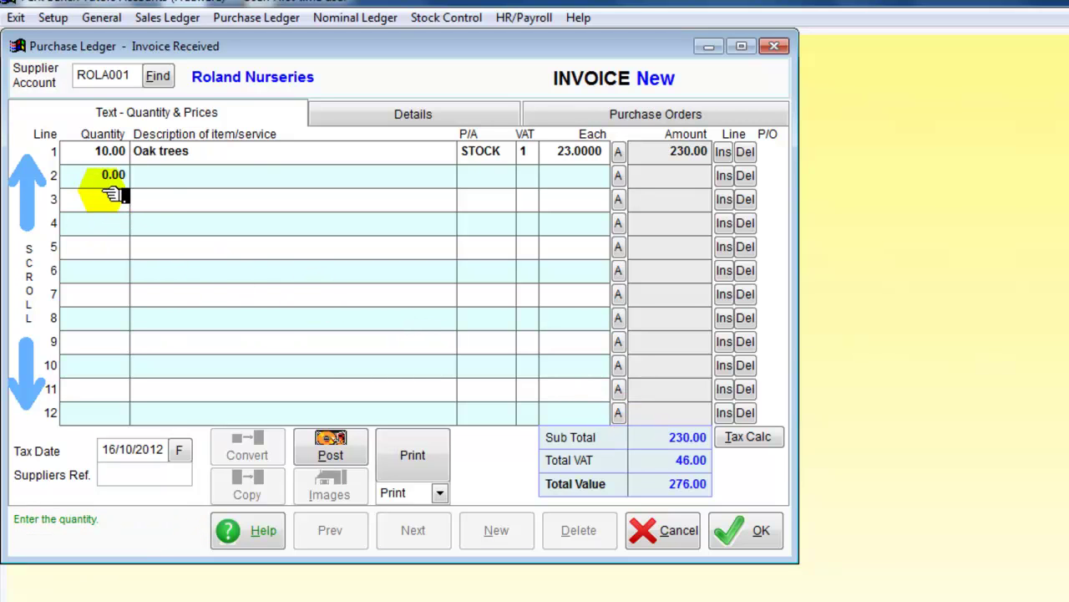
# - Enter quantity 54 and description Conifers on invoice line 2
pyautogui.write('54')
pyautogui.press('Tab')
pyautogui.write('Conifers')
# - Replace the invalid analysis code S on line 2 with STOCK
pyautogui.click(179, 188)
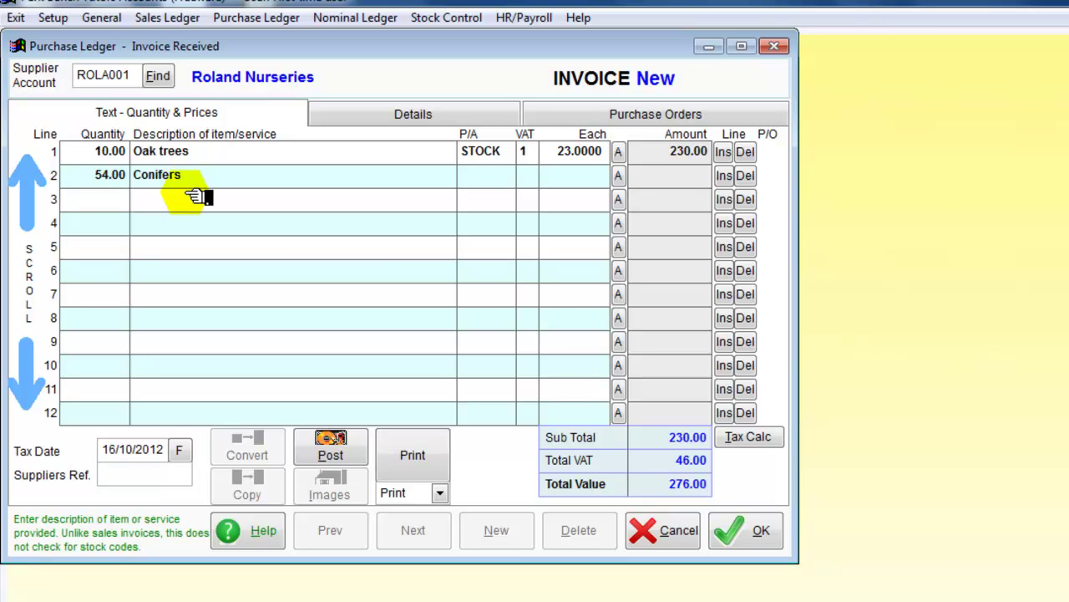
pyautogui.write('S')
pyautogui.press('Tab')
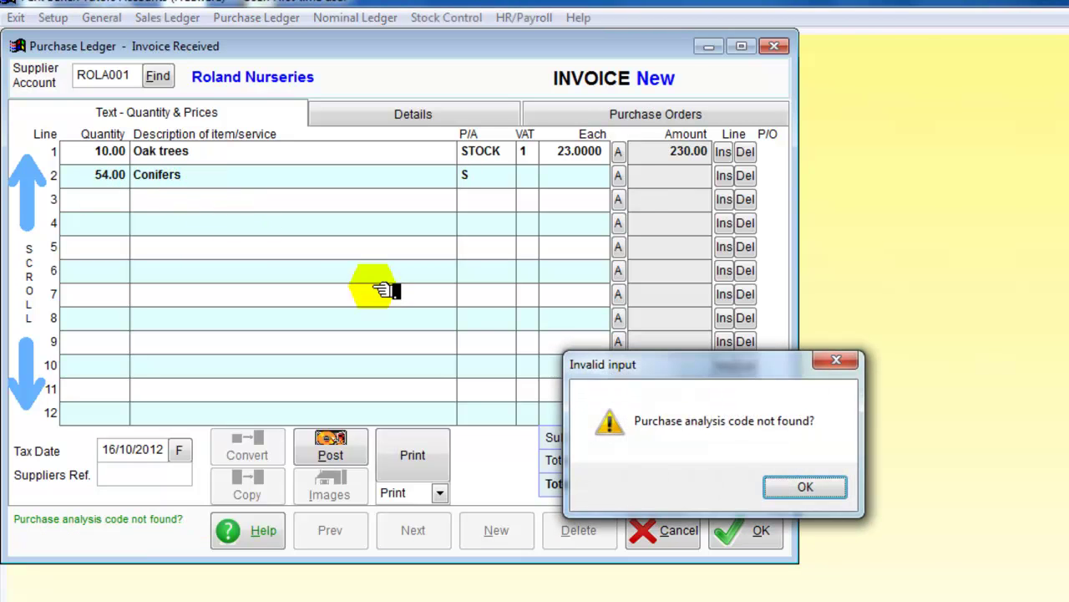
pyautogui.click(796, 486)
pyautogui.click(478, 175)
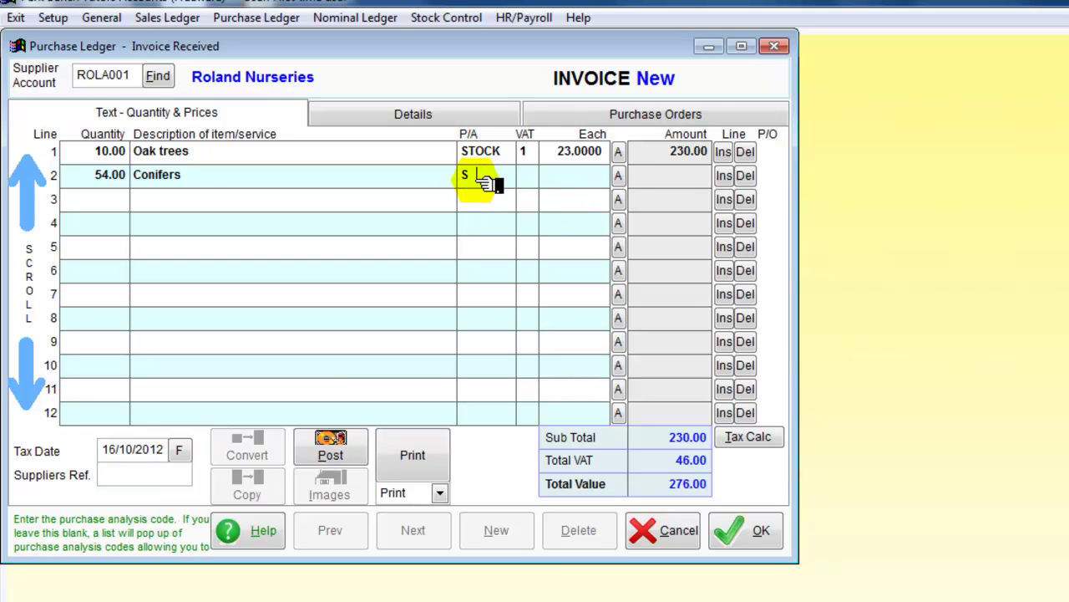
pyautogui.press('BackSpace')
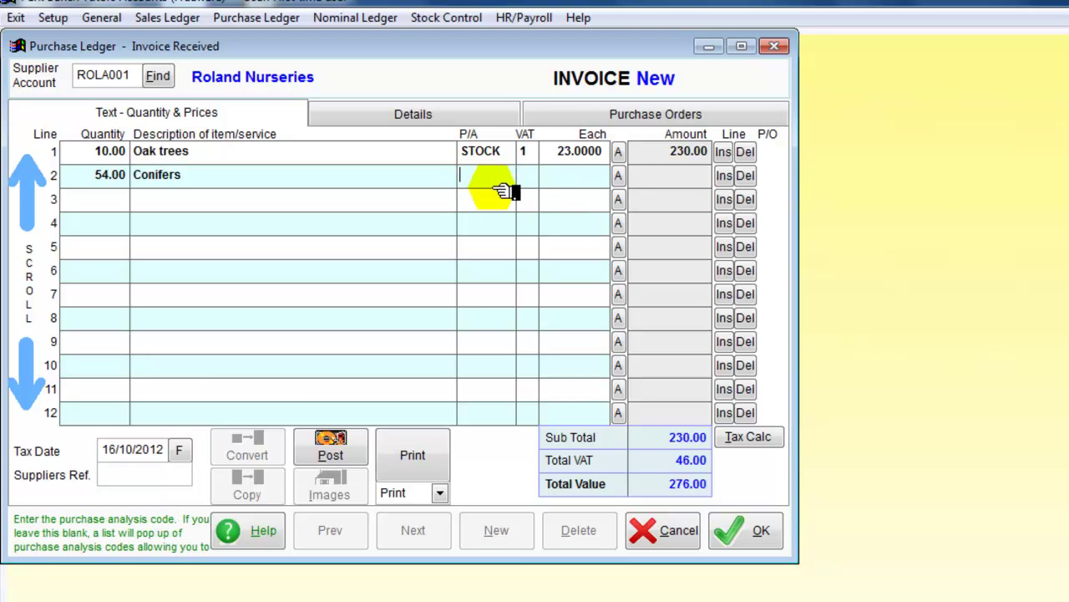
pyautogui.press('Tab')
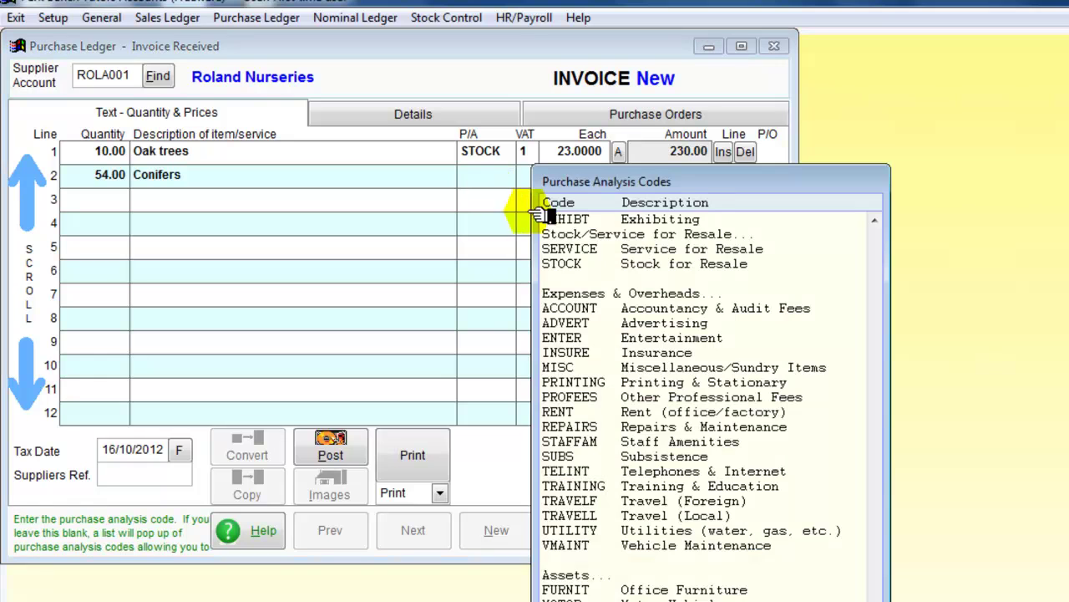
pyautogui.doubleClick(576, 264)
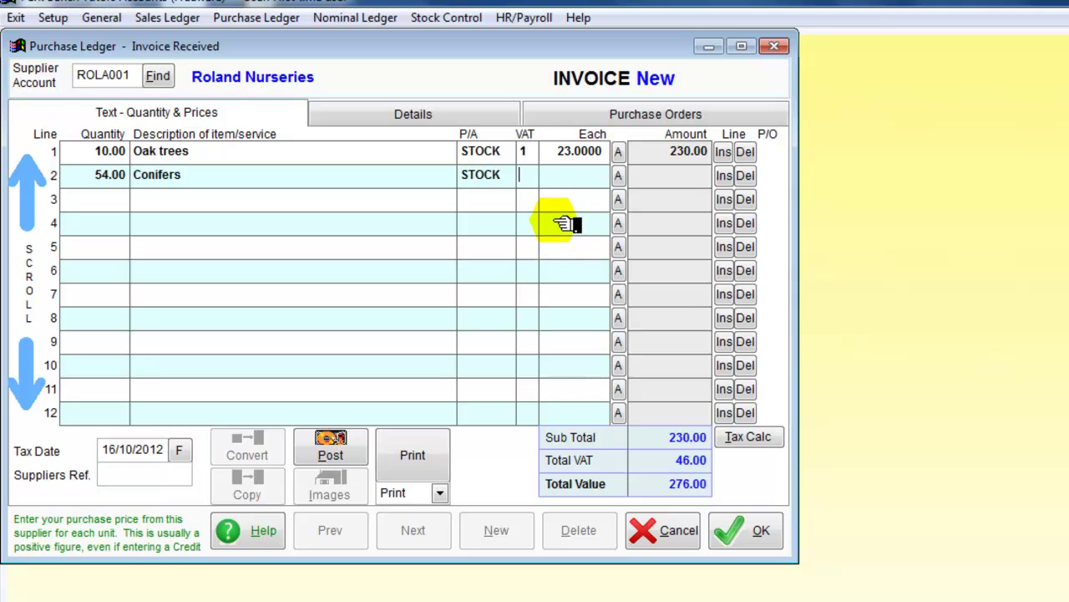
# - Set line 2 to VAT code 1 with a unit price of 14
pyautogui.write('1')
pyautogui.press('Return')
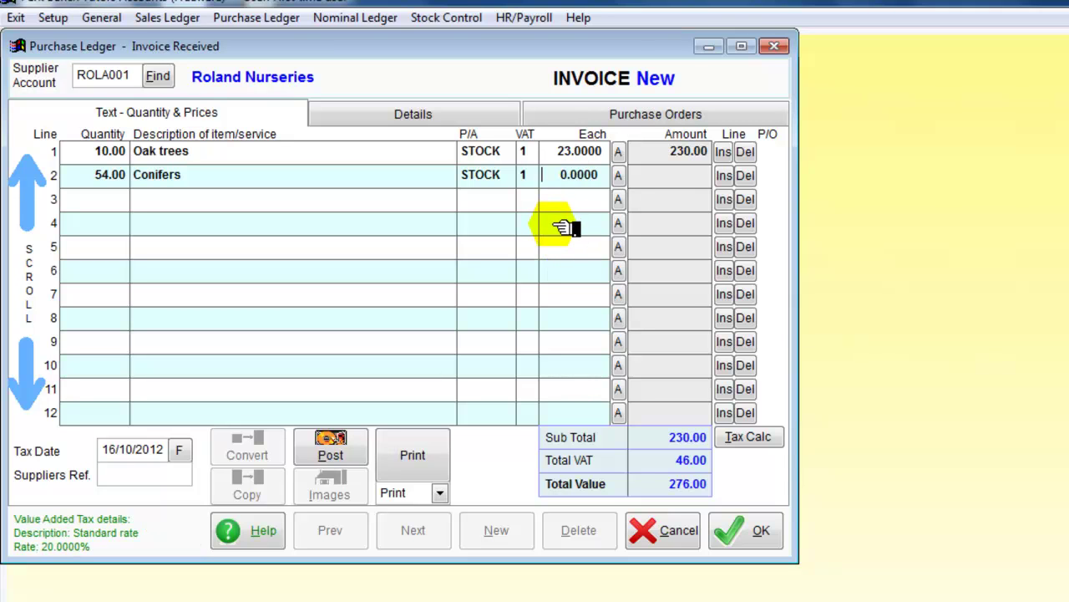
pyautogui.write('14')
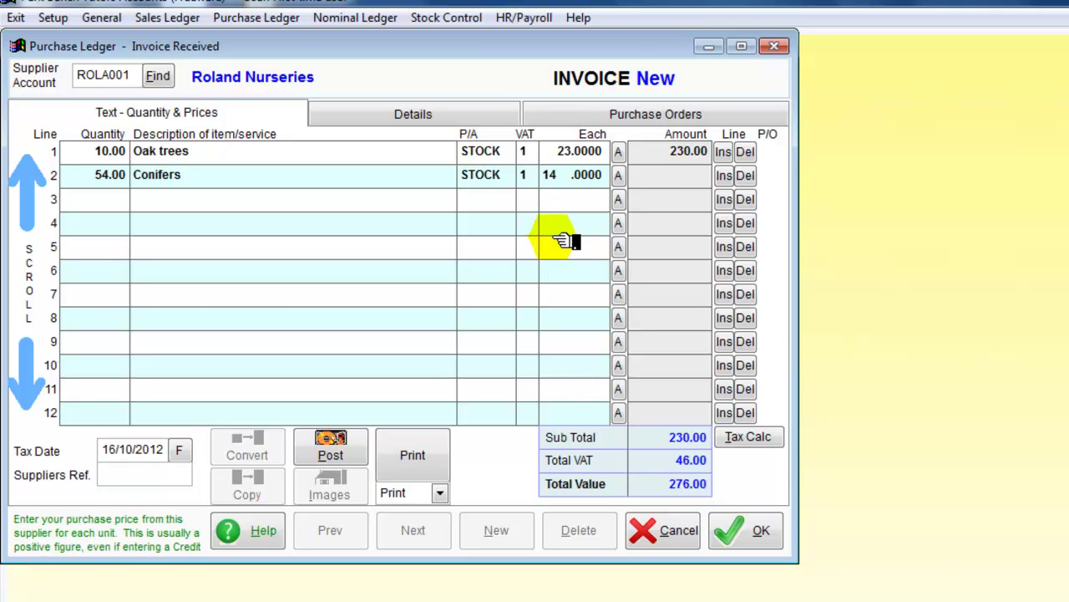
pyautogui.press('Return')
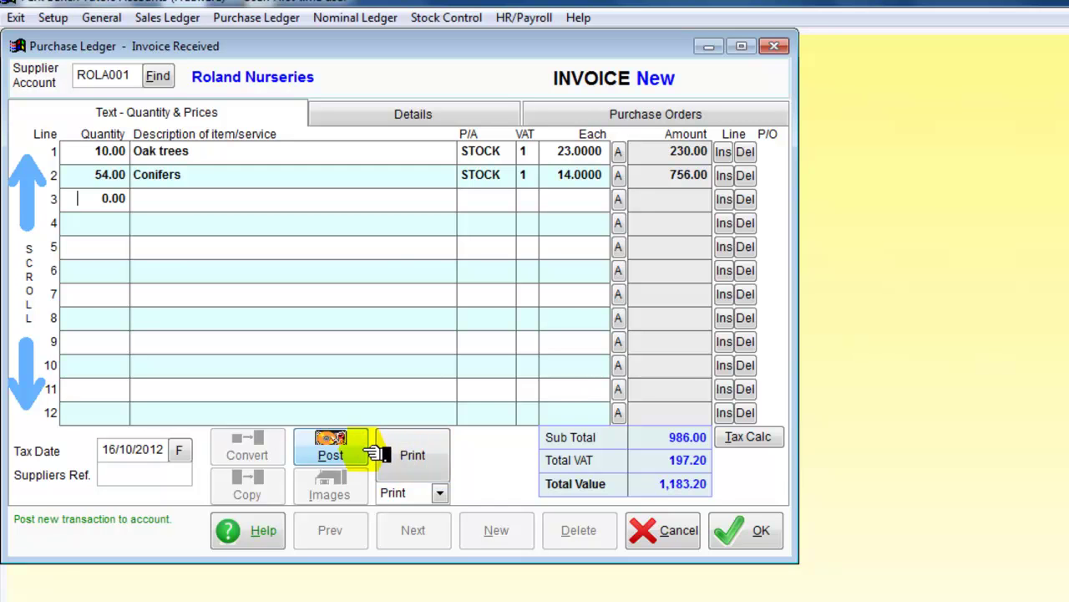
# - Post and print the 1,183.20 invoice to Roland Nurseries, then close the invoice window
pyautogui.click(407, 458)
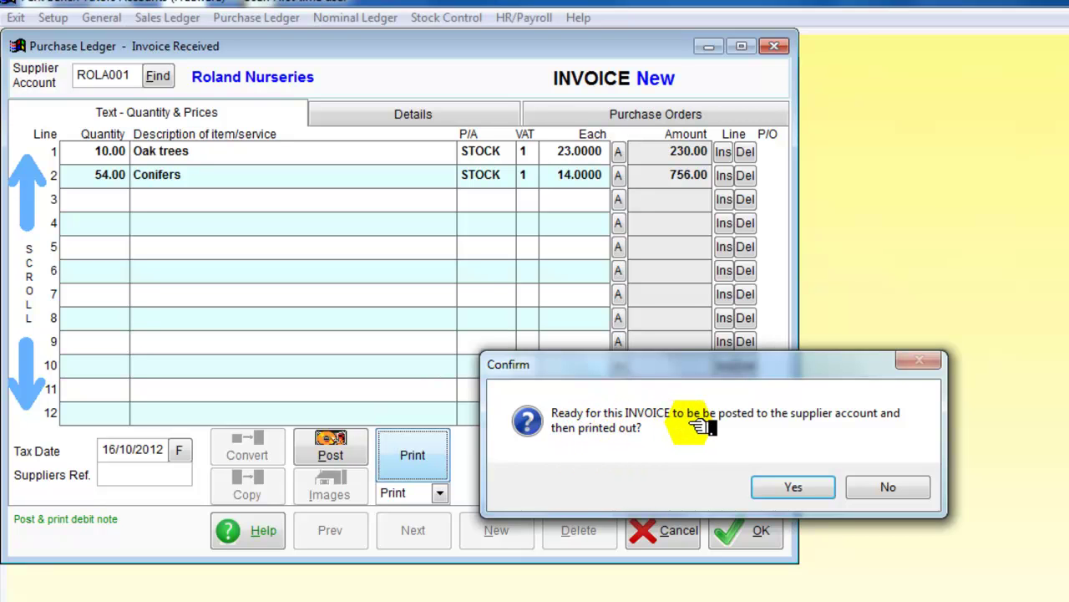
pyautogui.click(809, 490)
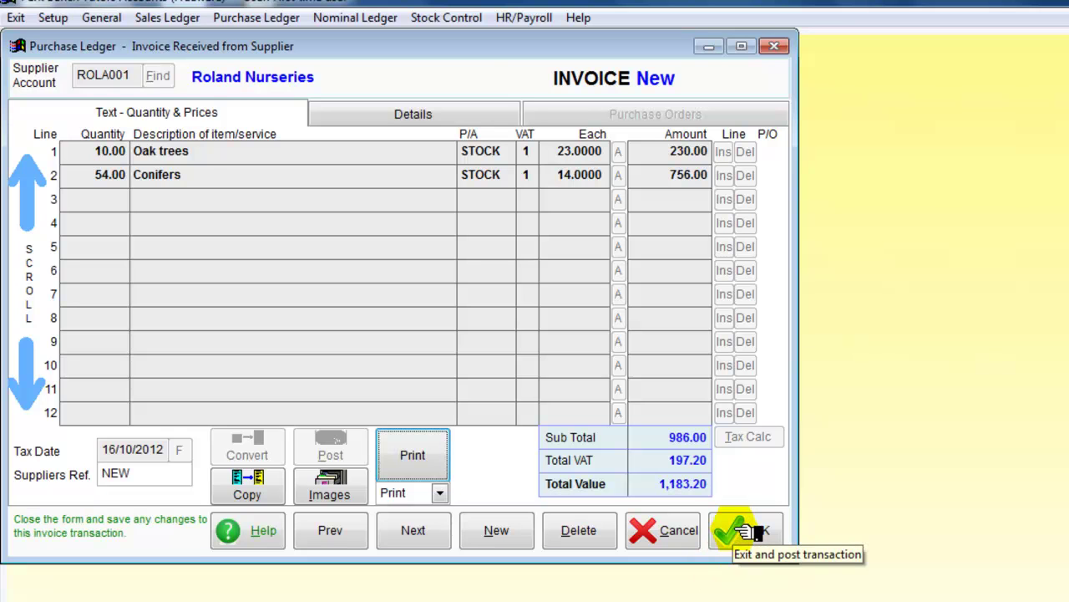
pyautogui.click(744, 531)
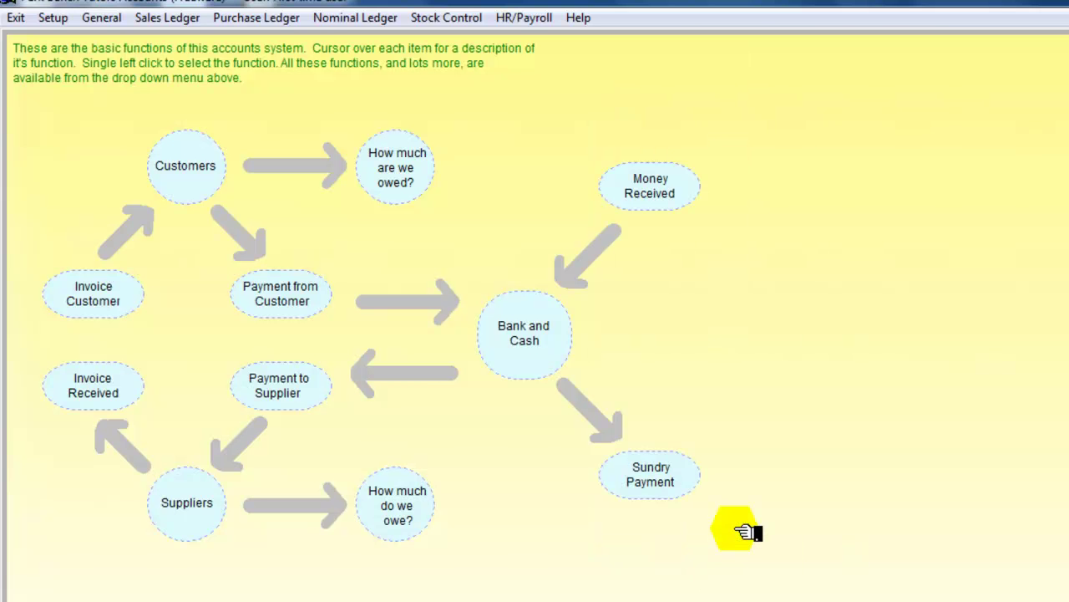